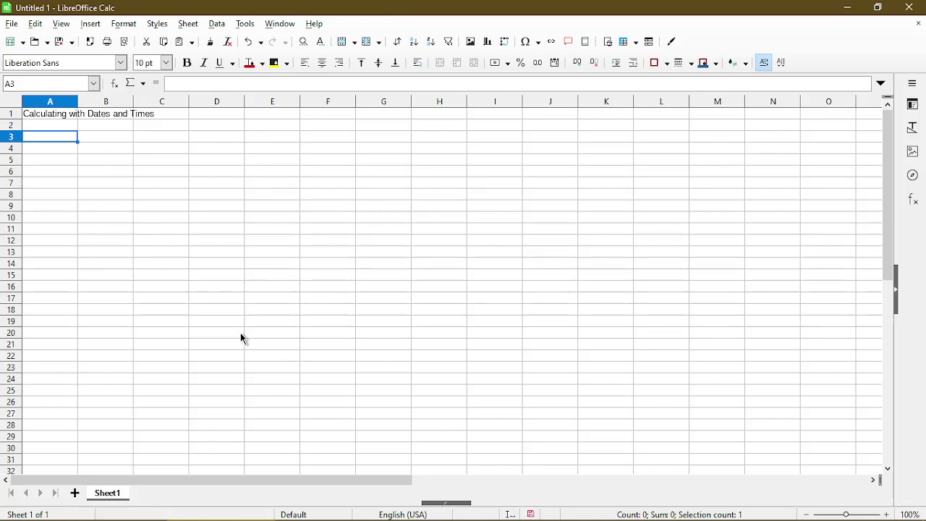
# Enter the dates 5/1/2022 in C8 and 9/14/2022 in D8.
pyautogui.click(148, 196)
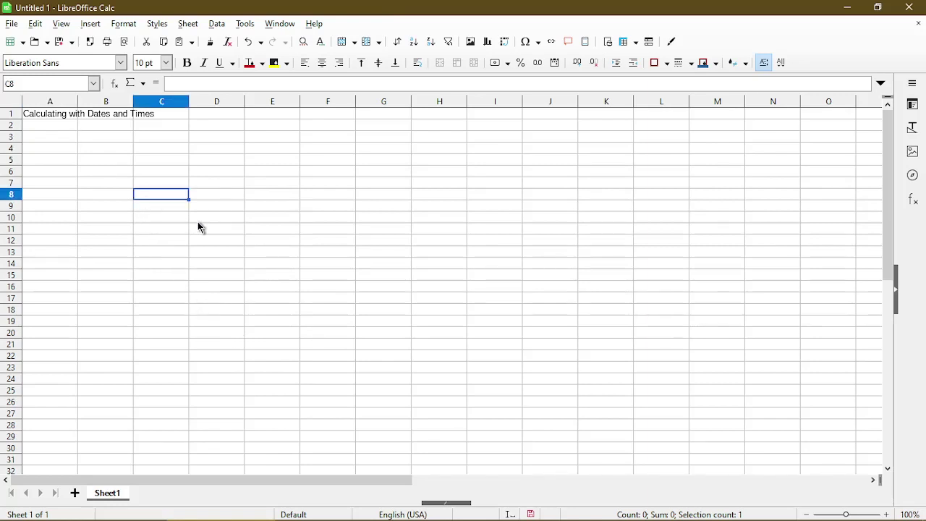
pyautogui.write('5/')
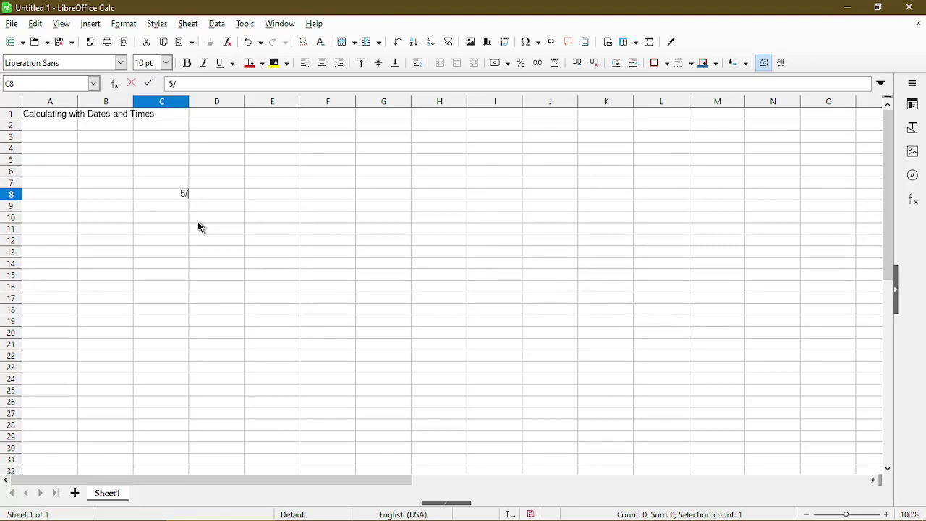
pyautogui.write('1/2')
pyautogui.write('2022')
pyautogui.click(212, 195)
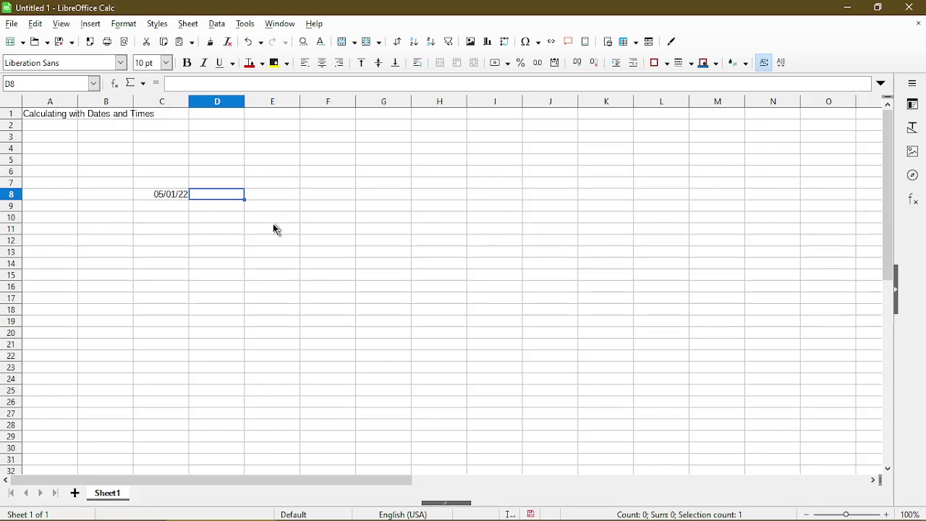
pyautogui.write('9')
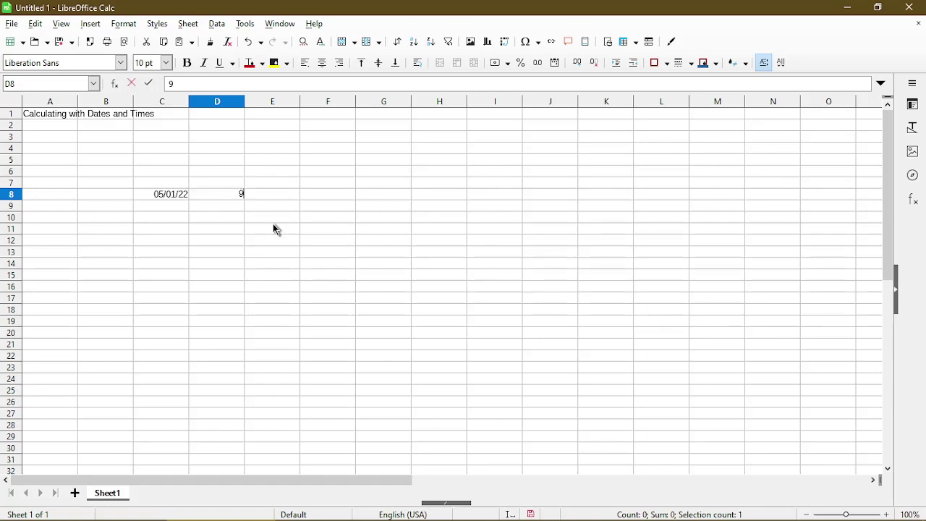
pyautogui.write('/14/2022')
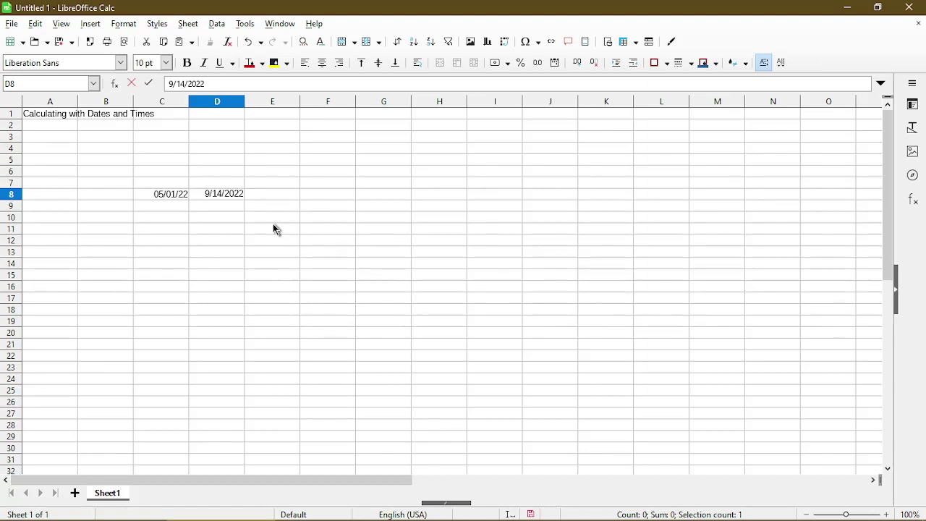
pyautogui.press('Return')
pyautogui.click(313, 196)
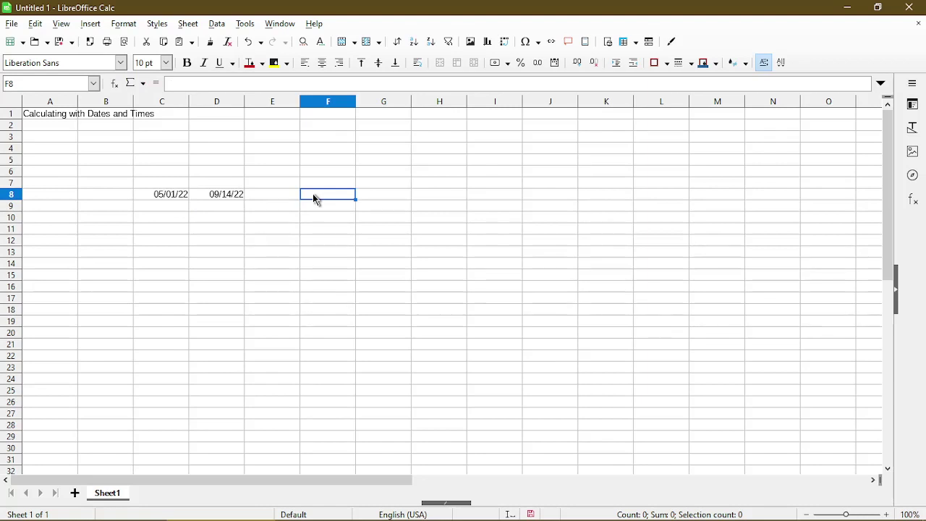
# Enter the formula =C8-D8 in F8 to get the -136 day difference.
pyautogui.write('=')
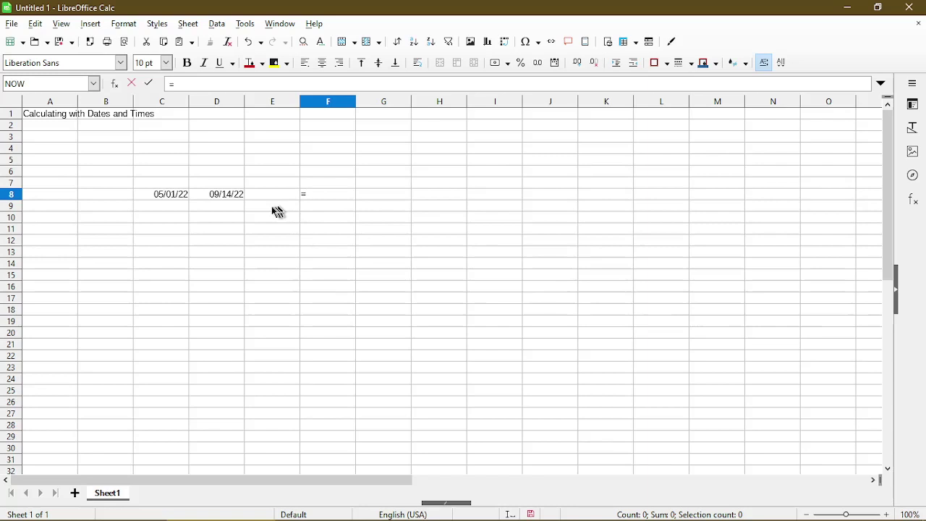
pyautogui.click(173, 196)
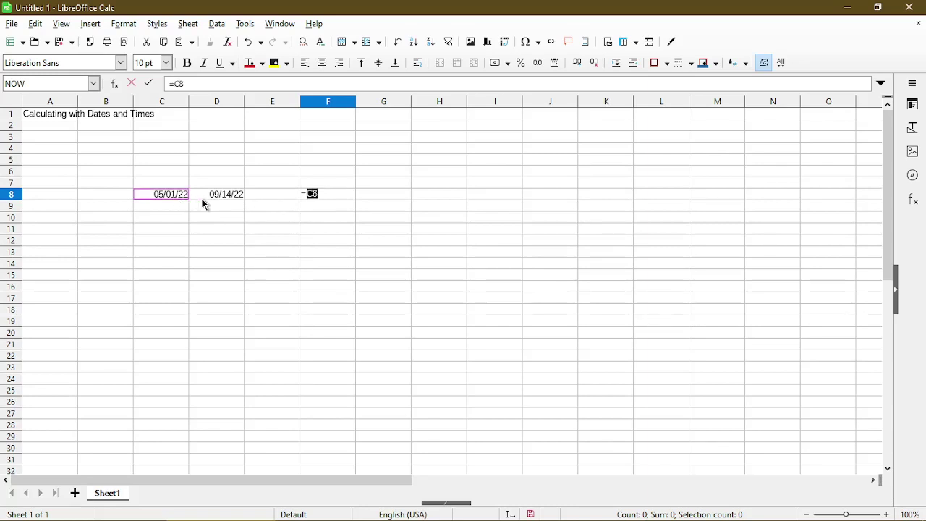
pyautogui.write('-')
pyautogui.click(209, 199)
pyautogui.press('Return')
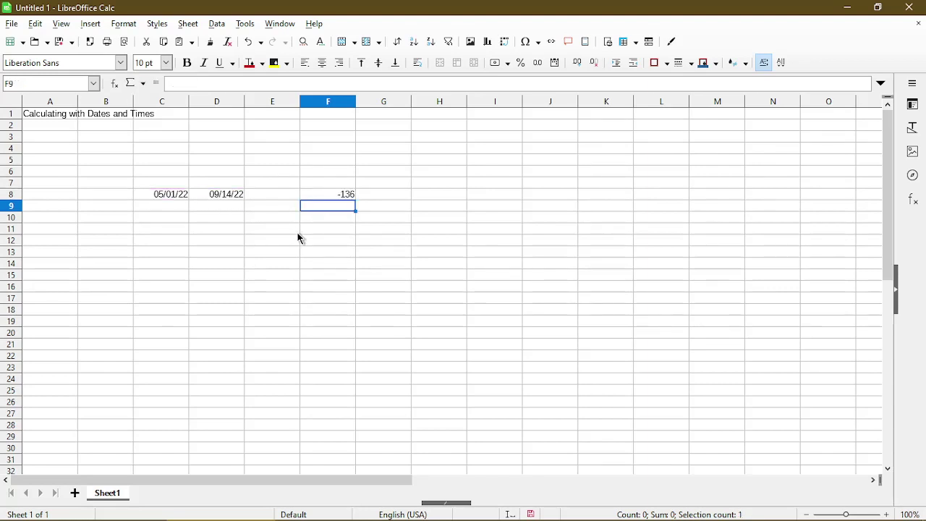
pyautogui.click(316, 199)
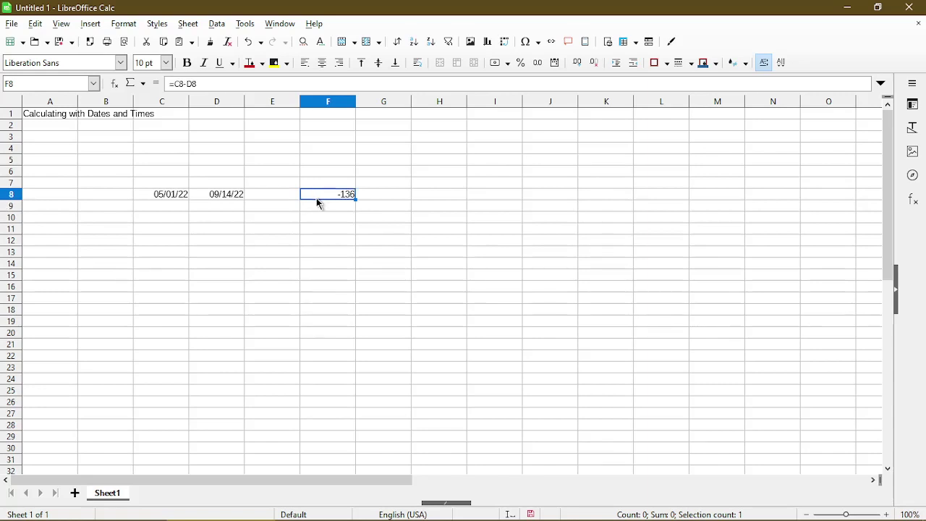
# Format F8 as a whole number with no decimal places (format -1235).
pyautogui.rightClick(316, 198)
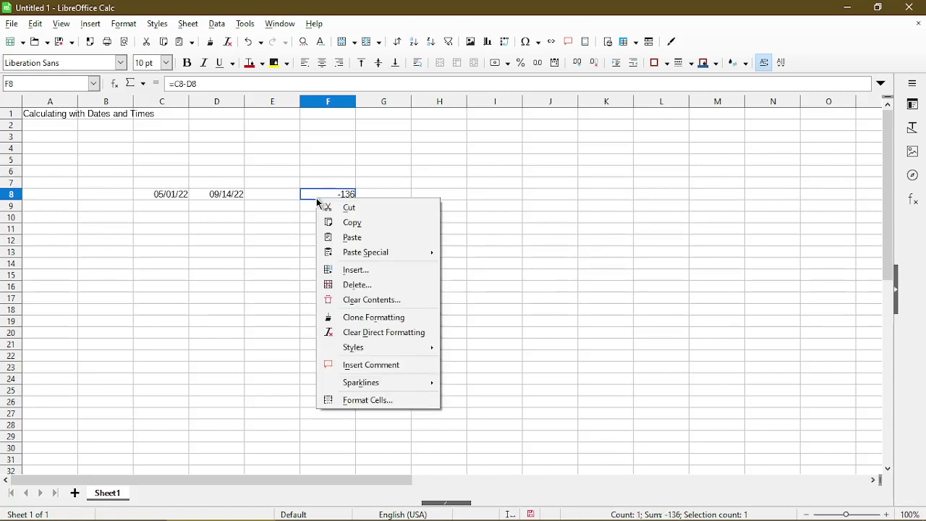
pyautogui.click(367, 399)
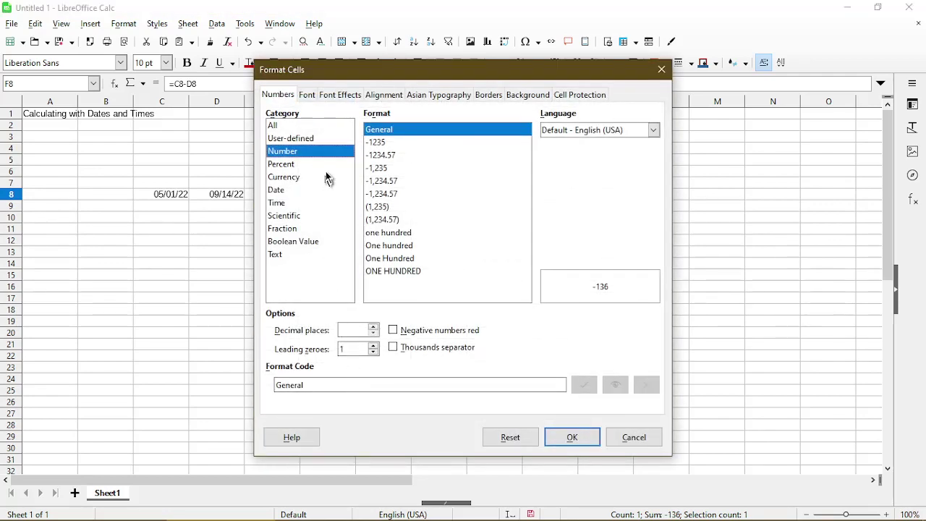
pyautogui.click(376, 143)
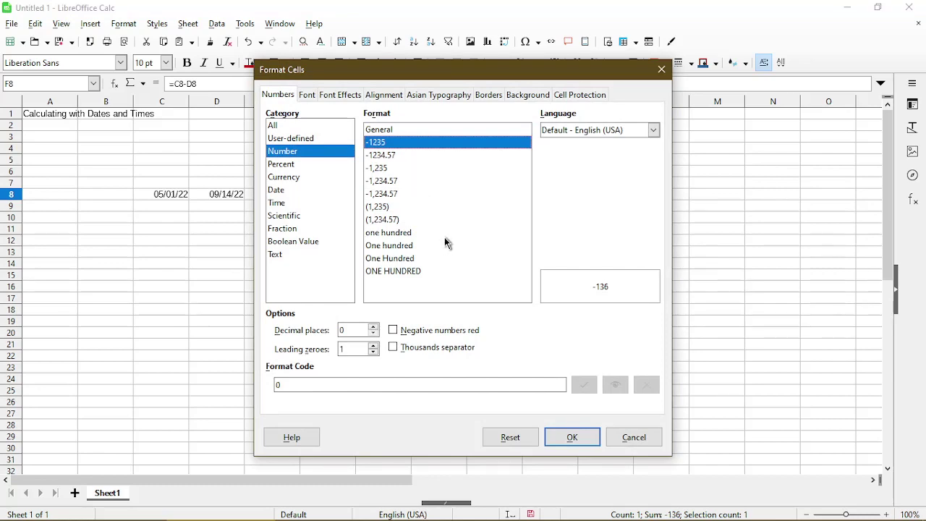
pyautogui.click(561, 437)
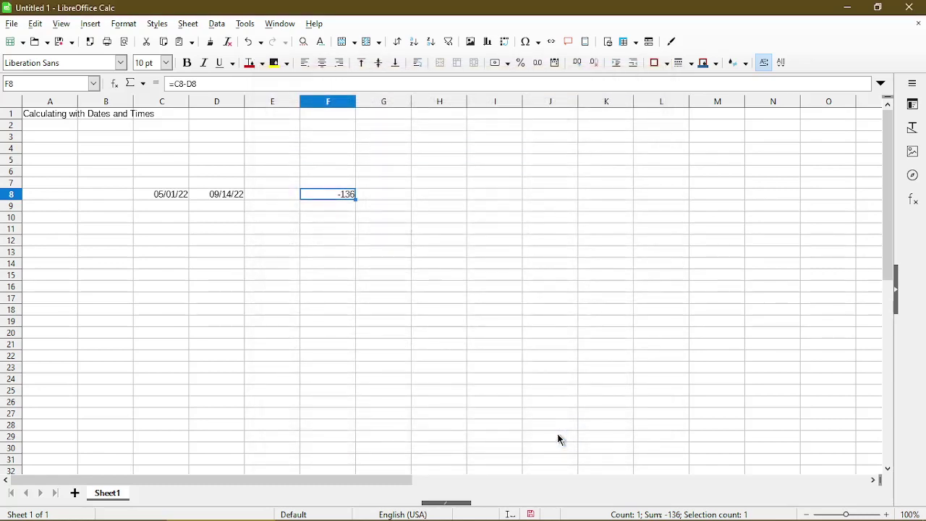
pyautogui.click(161, 217)
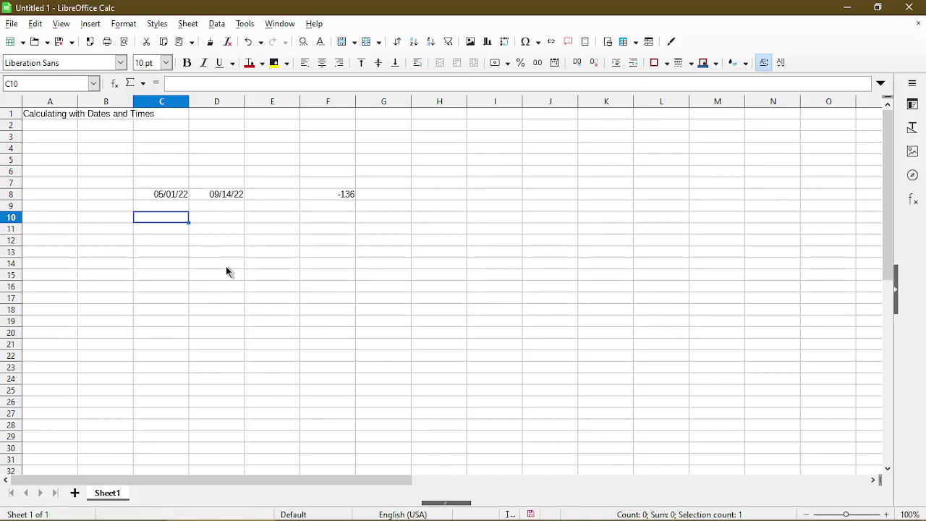
# Enter the times 9:41 in C10 and 3:31 in D10.
pyautogui.write('9:41')
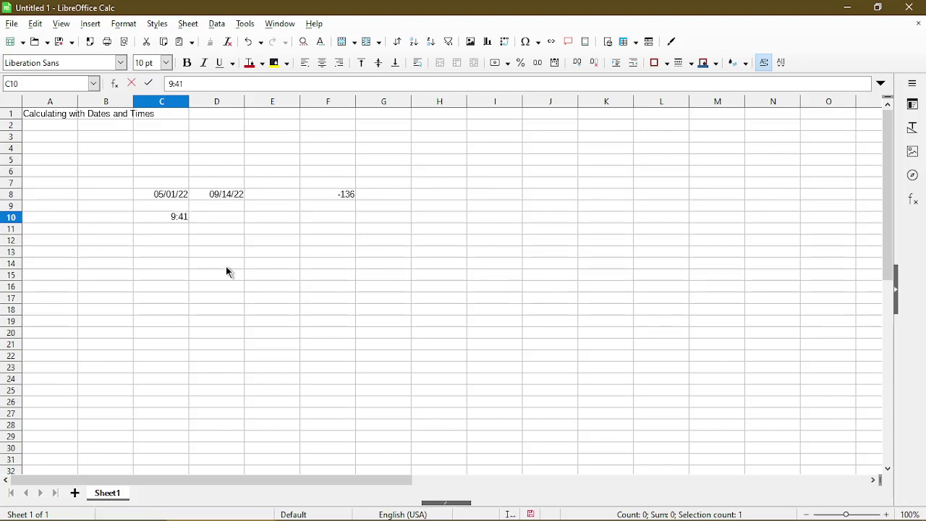
pyautogui.press('Tab')
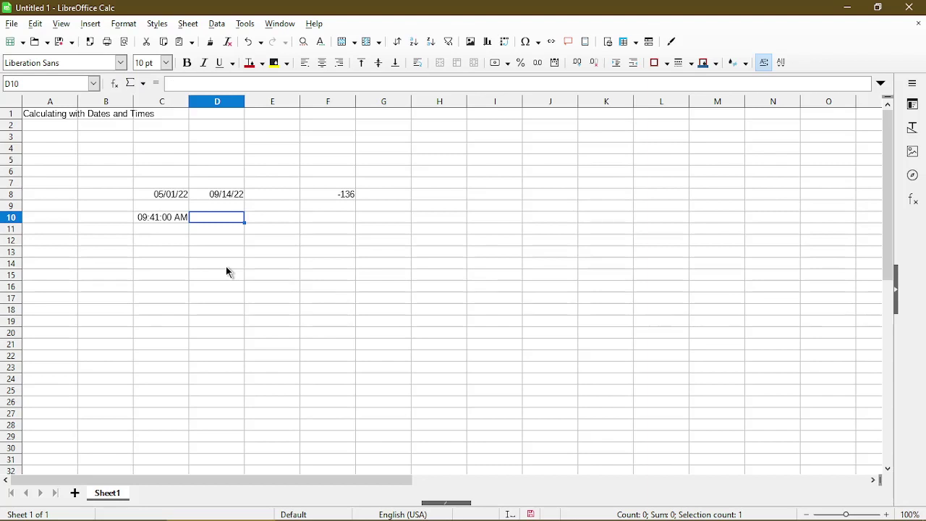
pyautogui.write('3:31')
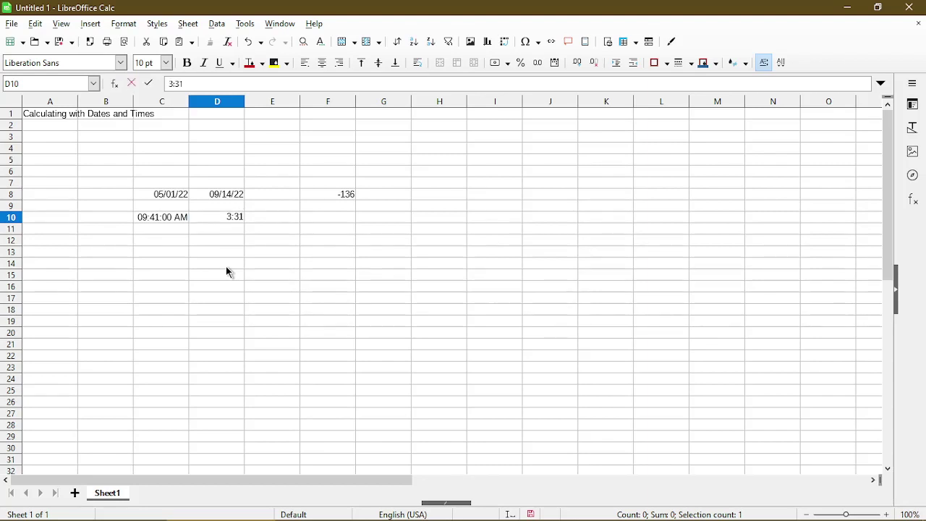
pyautogui.press('Tab')
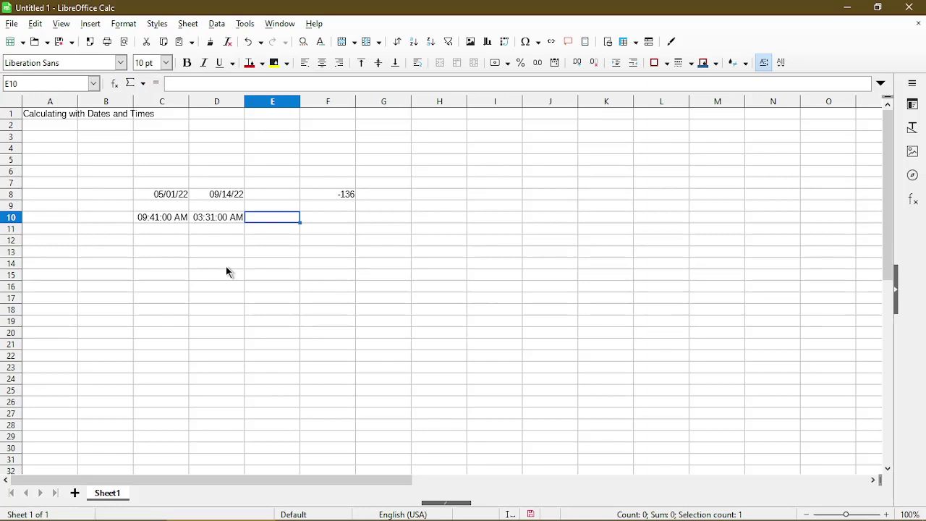
# Put =C10-D10 in F10, giving a time difference of 06:10:00.
pyautogui.click(327, 225)
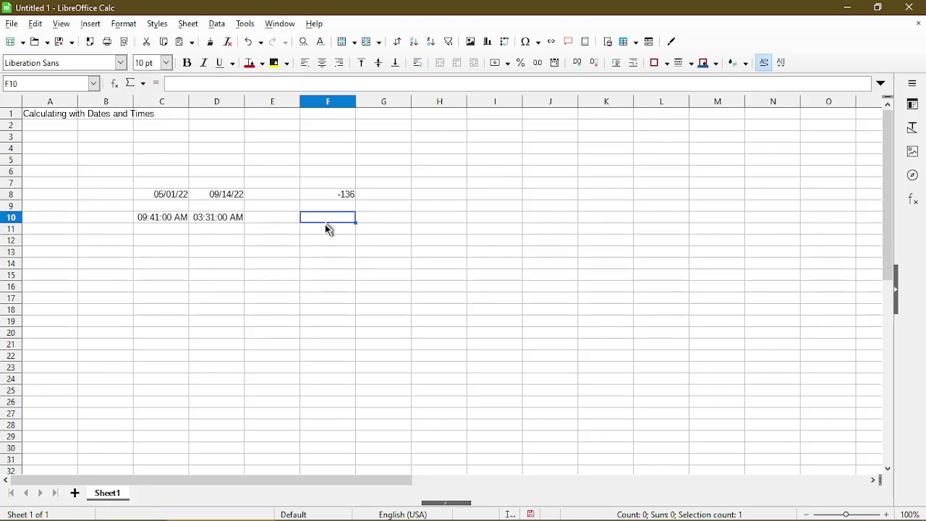
pyautogui.write('=')
pyautogui.click(176, 219)
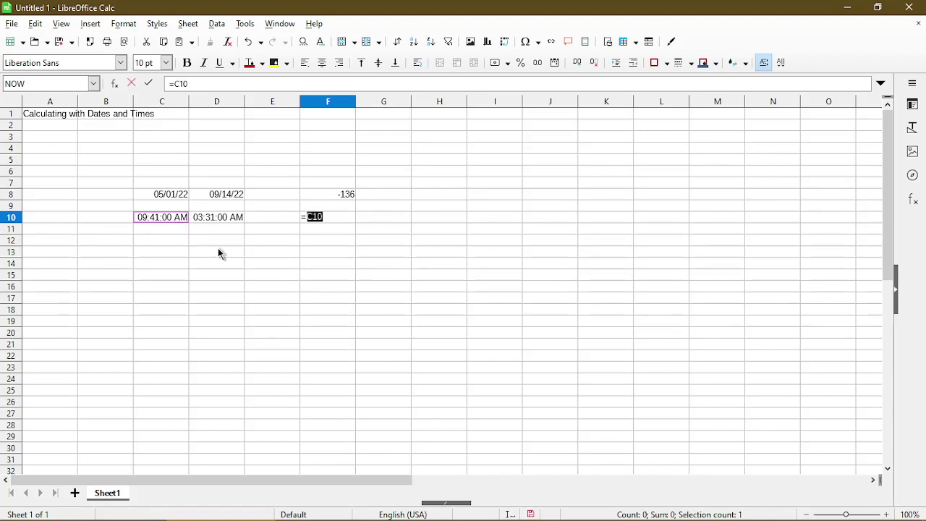
pyautogui.write('-')
pyautogui.click(213, 219)
pyautogui.press('Return')
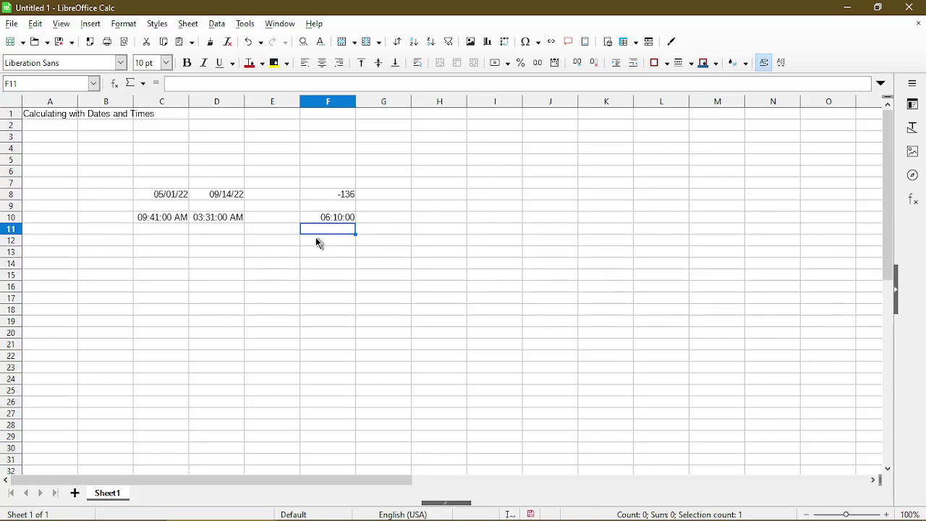
# Enter the start date 3/25/2023 in C13 and 42 days in D13.
pyautogui.click(162, 254)
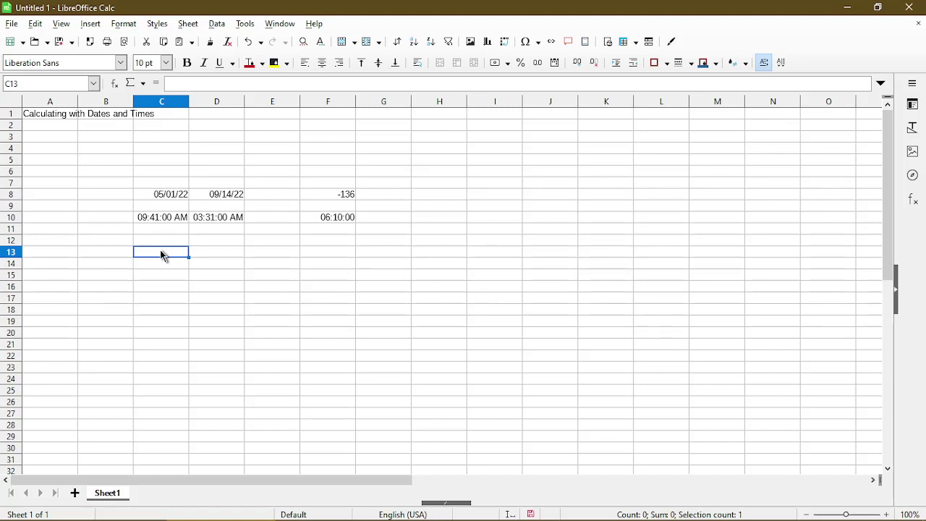
pyautogui.write('3/25/2023')
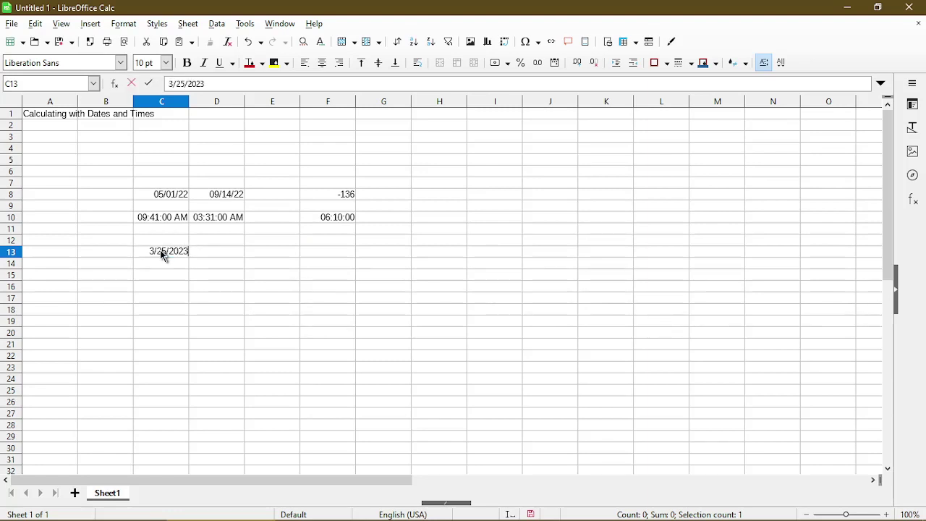
pyautogui.click(222, 257)
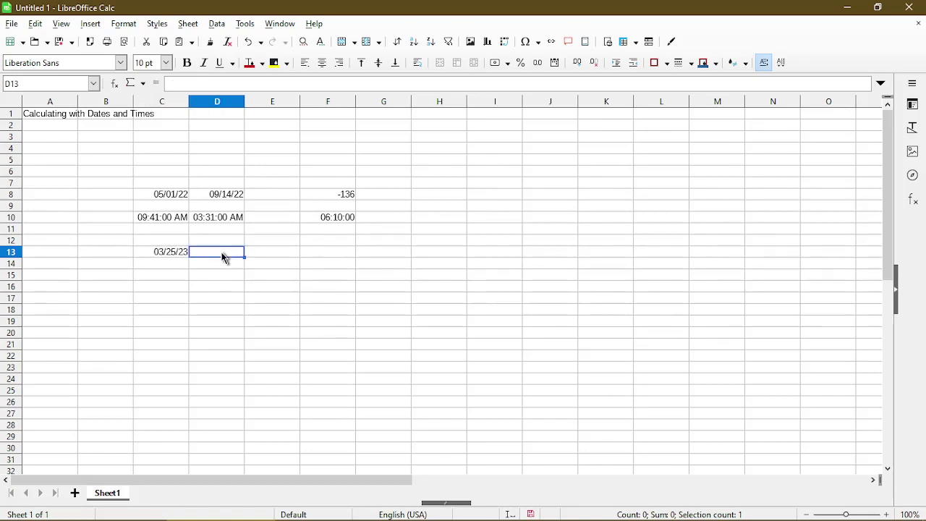
pyautogui.write('42')
# Put =C13+D13 in F13, returning the date 05/06/23.
pyautogui.click(311, 258)
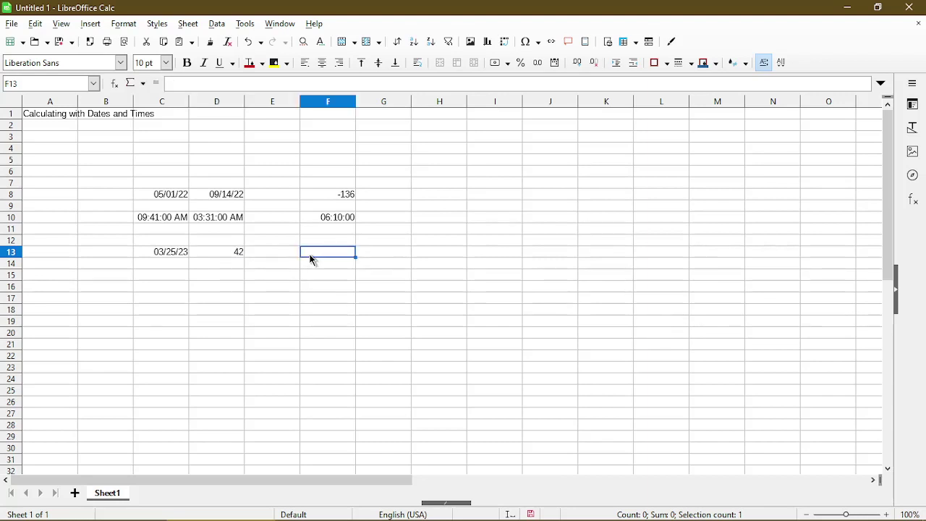
pyautogui.write('=')
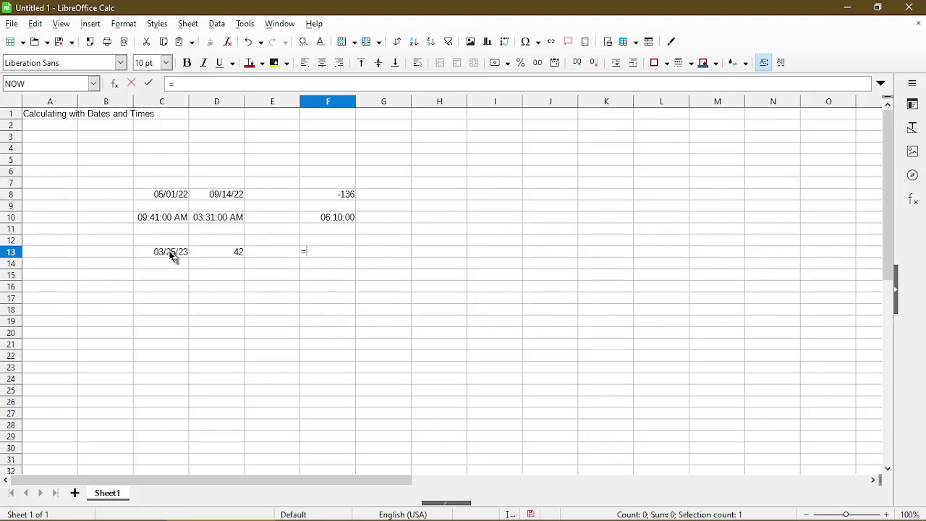
pyautogui.click(171, 254)
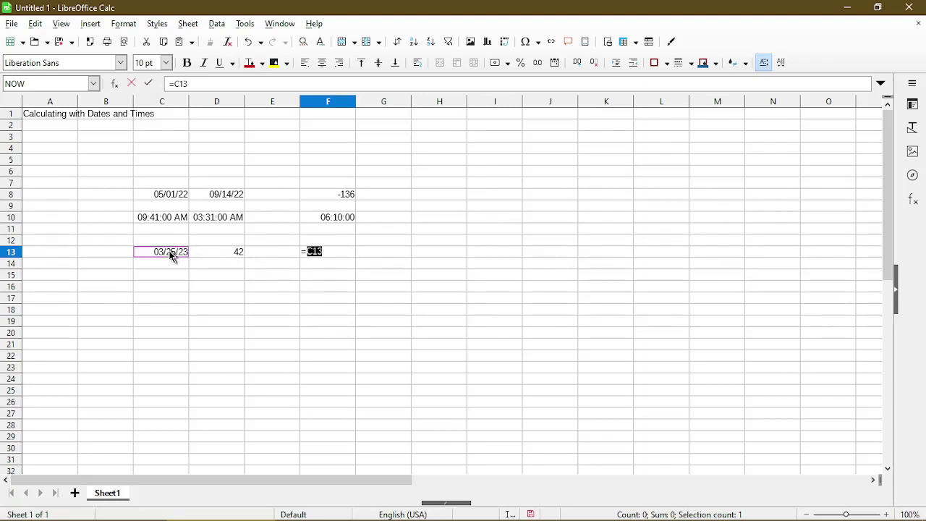
pyautogui.write('+')
pyautogui.click(229, 252)
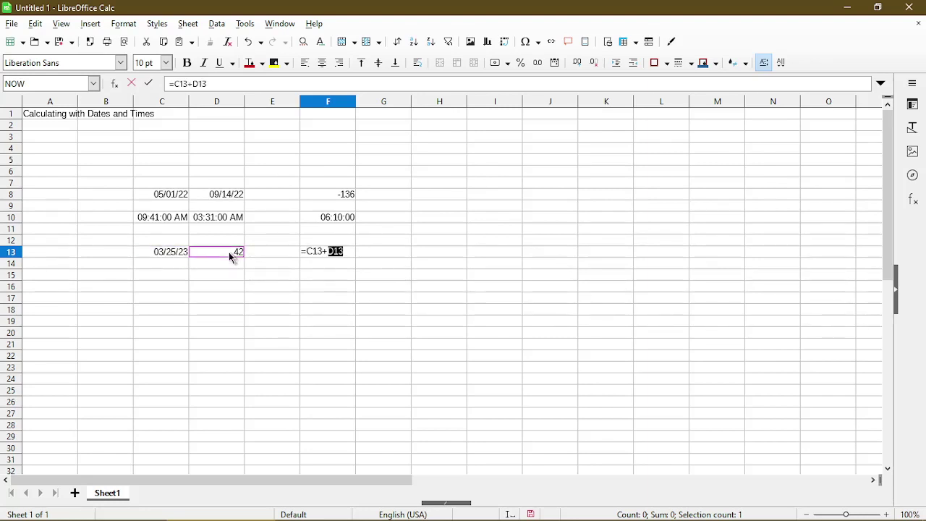
pyautogui.press('Return')
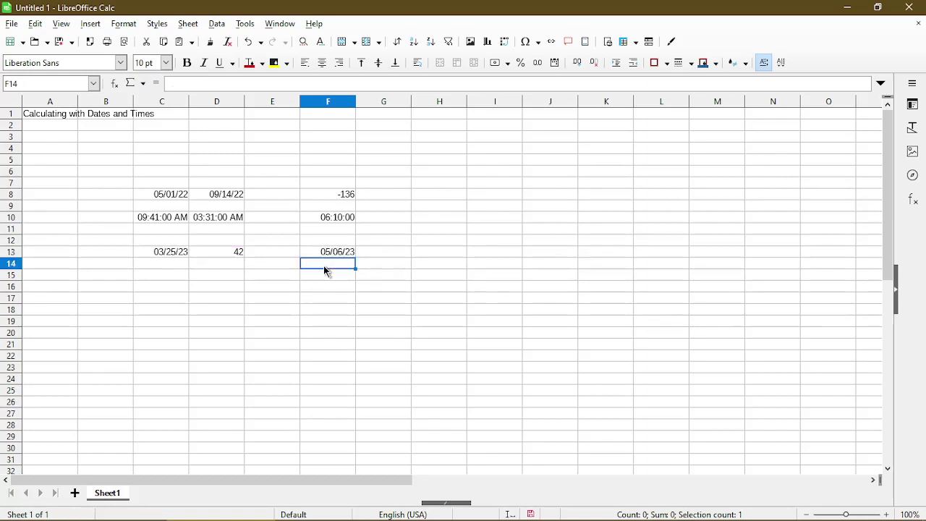
pyautogui.press('Up')
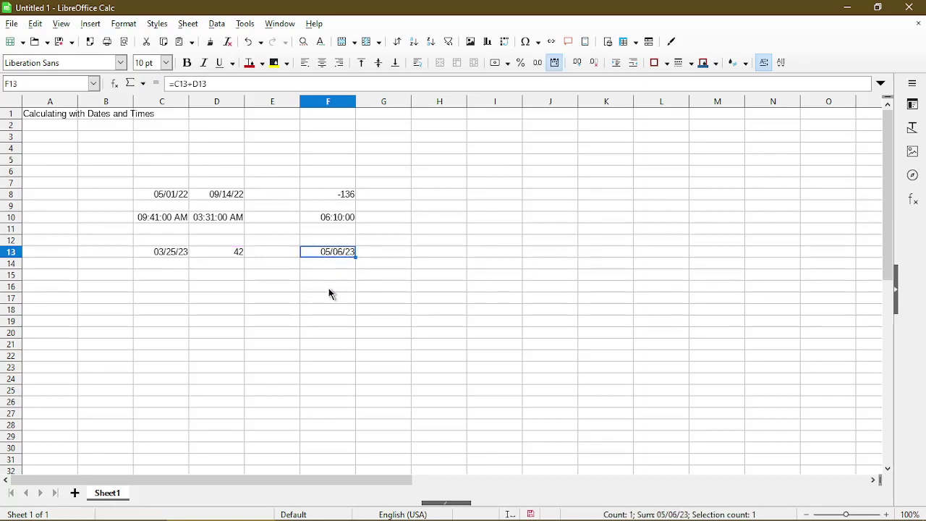